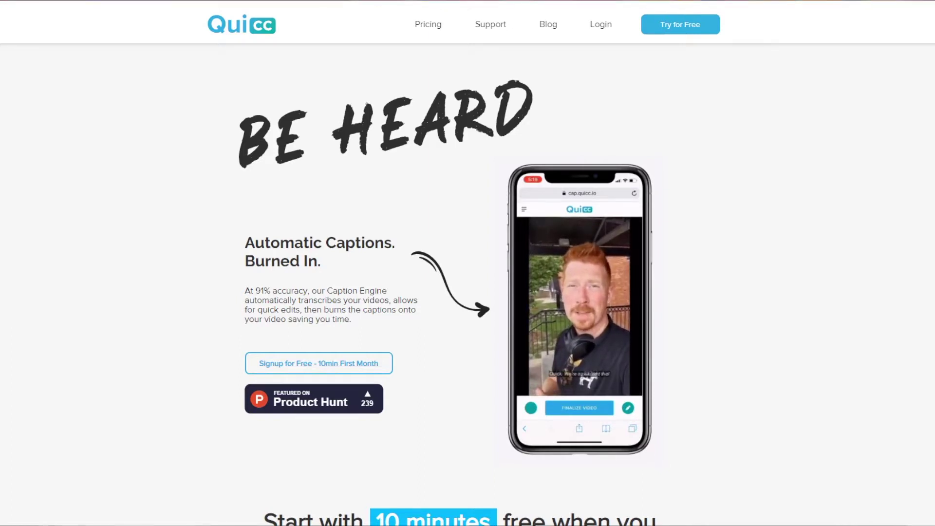
# Go to the account login, and read through the full transcript of the 5 min 48 sec video
pyautogui.click(604, 28)
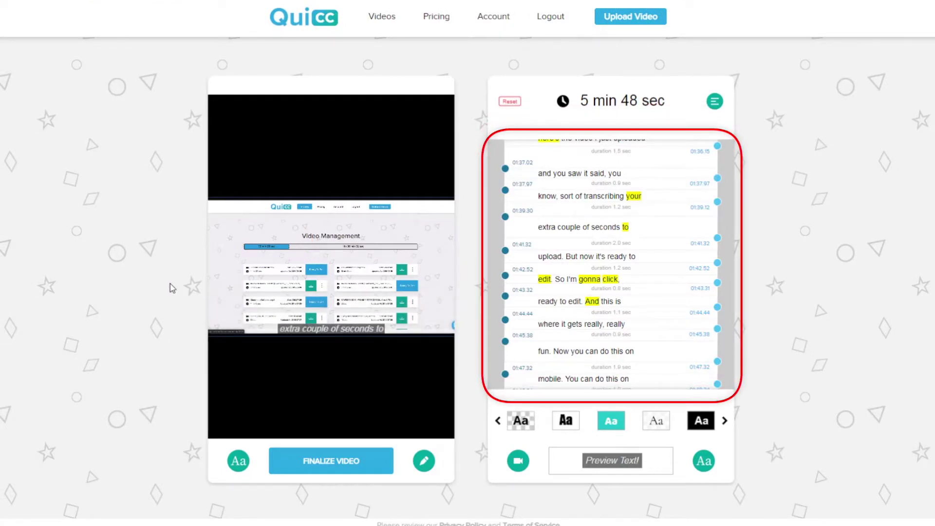
pyautogui.moveTo(268, 312)
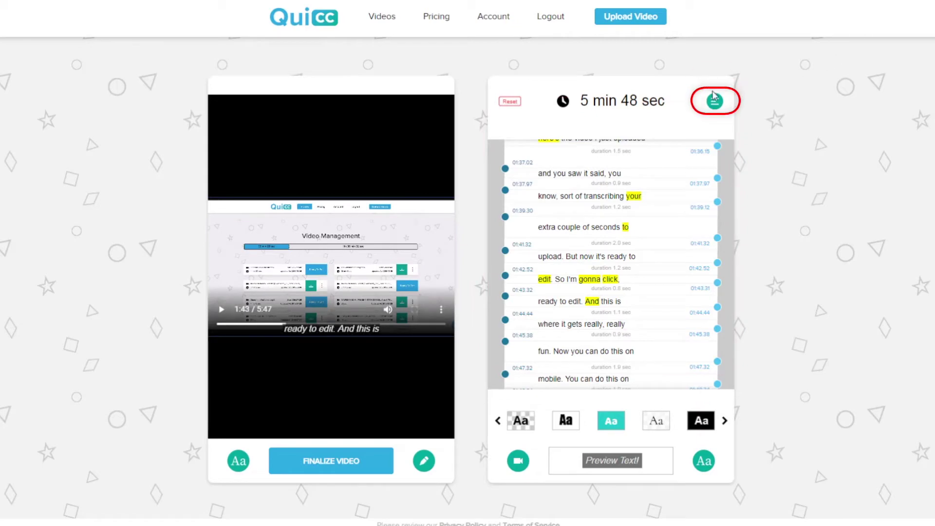
pyautogui.click(714, 101)
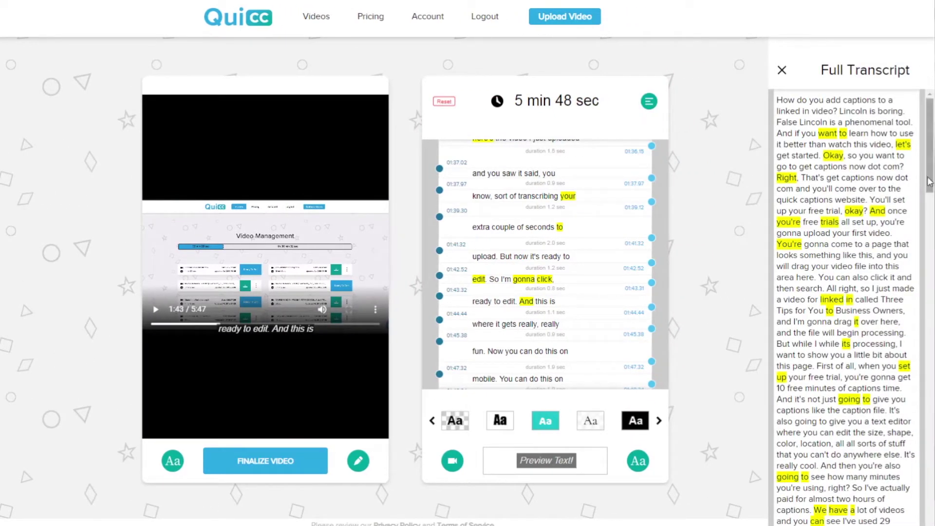
pyautogui.moveTo(929, 181); pyautogui.dragTo(930, 460)
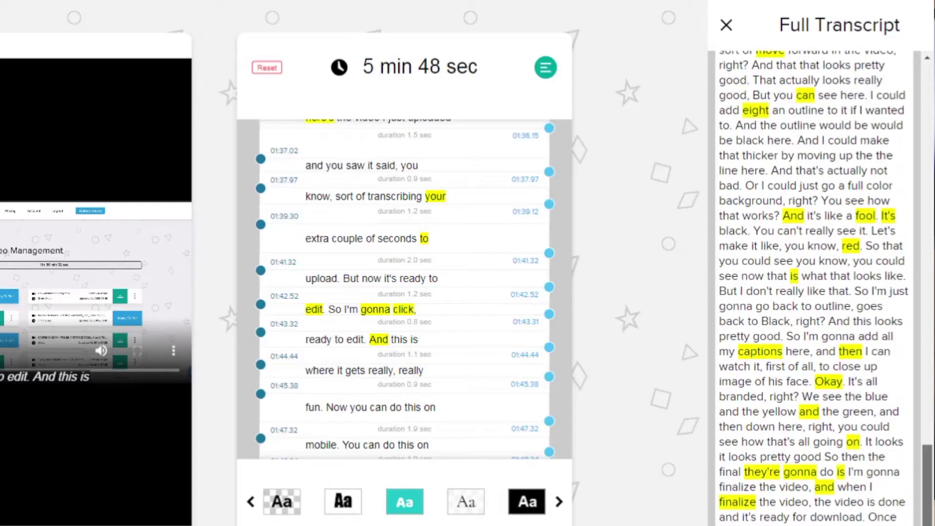
pyautogui.moveTo(929, 525); pyautogui.dragTo(928, 395)
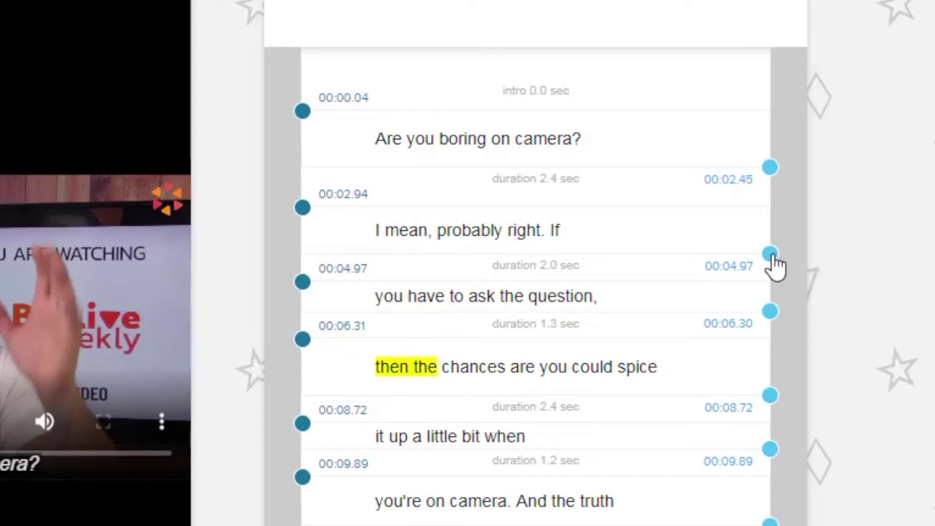
# Try to adjust the end point of the caption "I mean, probably right. If" and play the video preview
pyautogui.moveTo(769, 255); pyautogui.dragTo(769, 247)
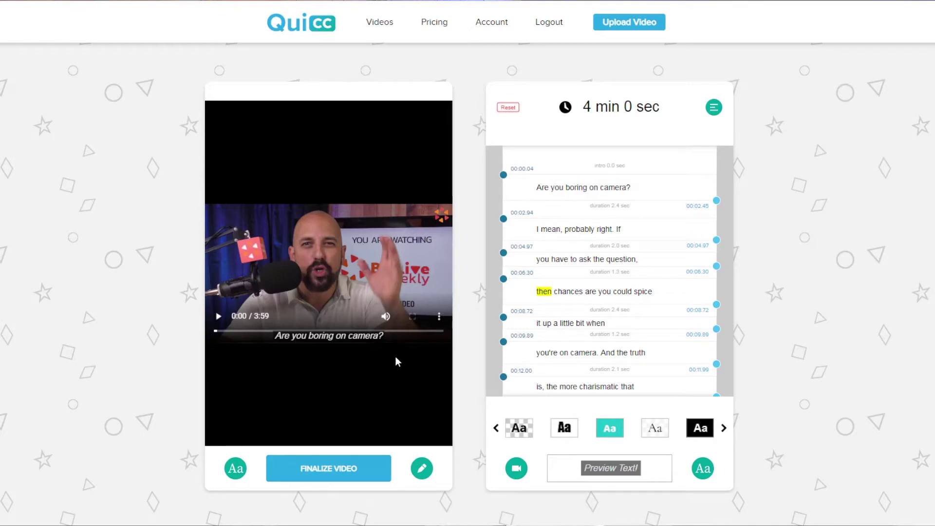
pyautogui.click(218, 316)
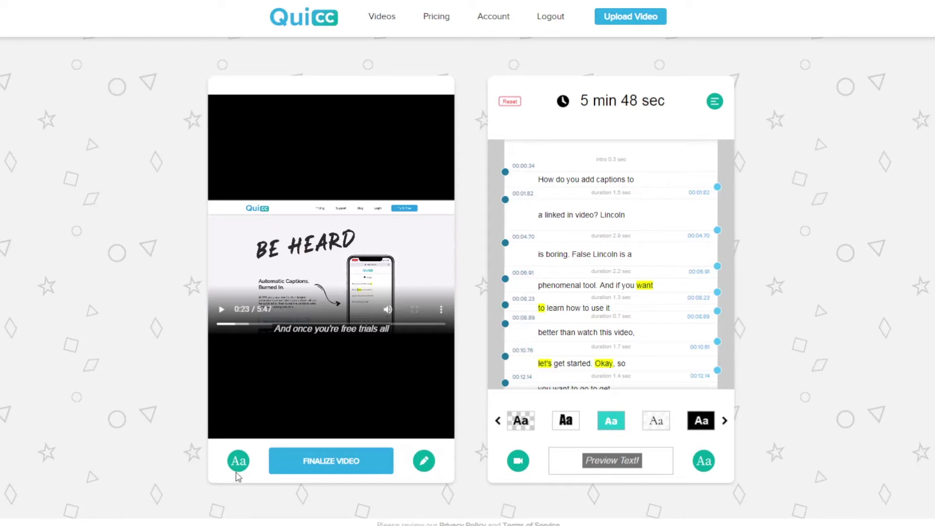
# Apply the preset with black Unicode Impact text to the captions and set the background to Outline
pyautogui.click(238, 463)
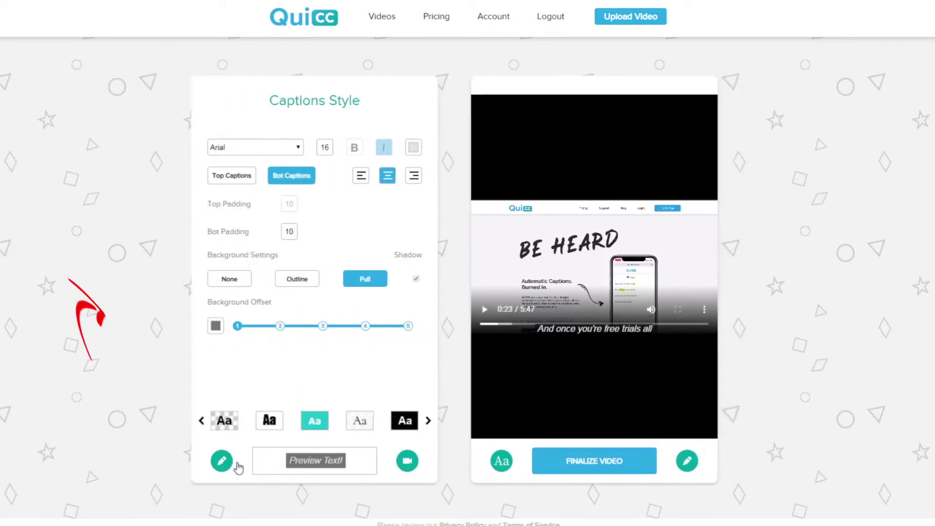
pyautogui.click(223, 423)
pyautogui.click(268, 422)
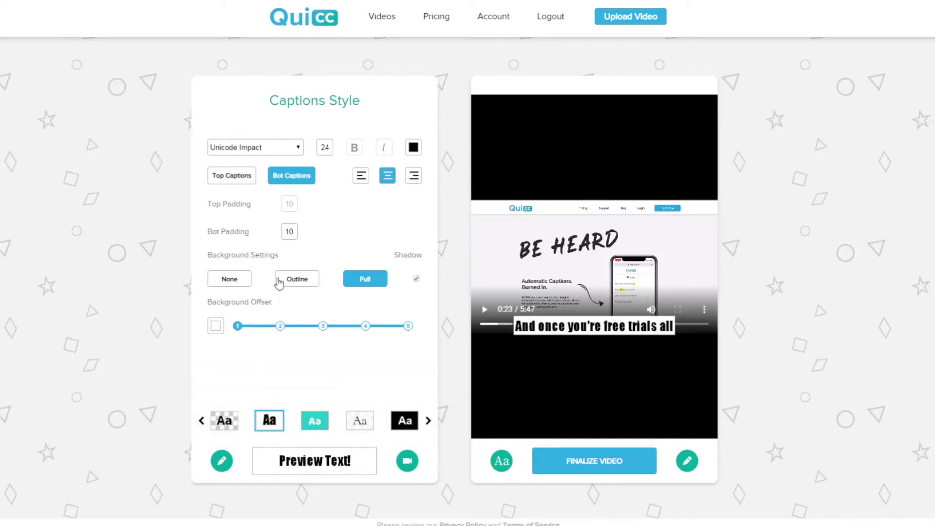
pyautogui.click(303, 280)
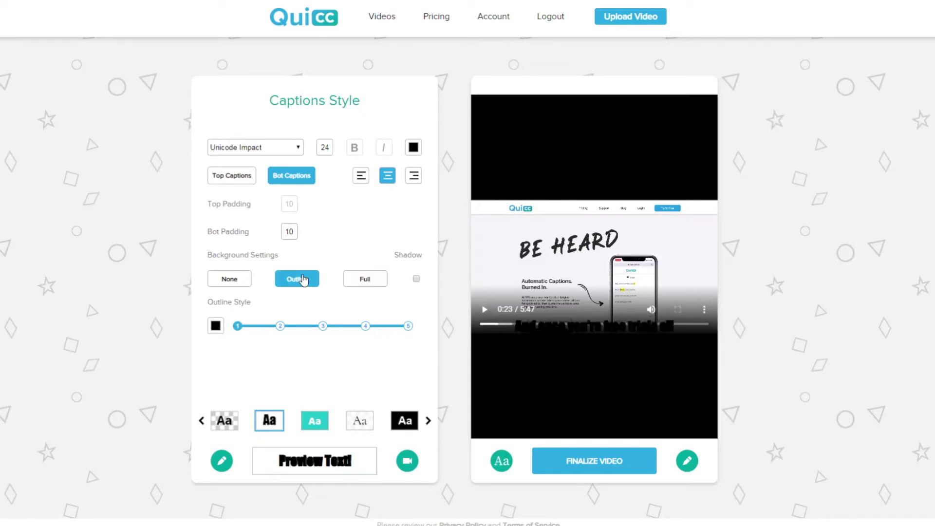
# Set the caption font to Open Sans Extrabold at size 30
pyautogui.click(300, 149)
pyautogui.click(299, 151)
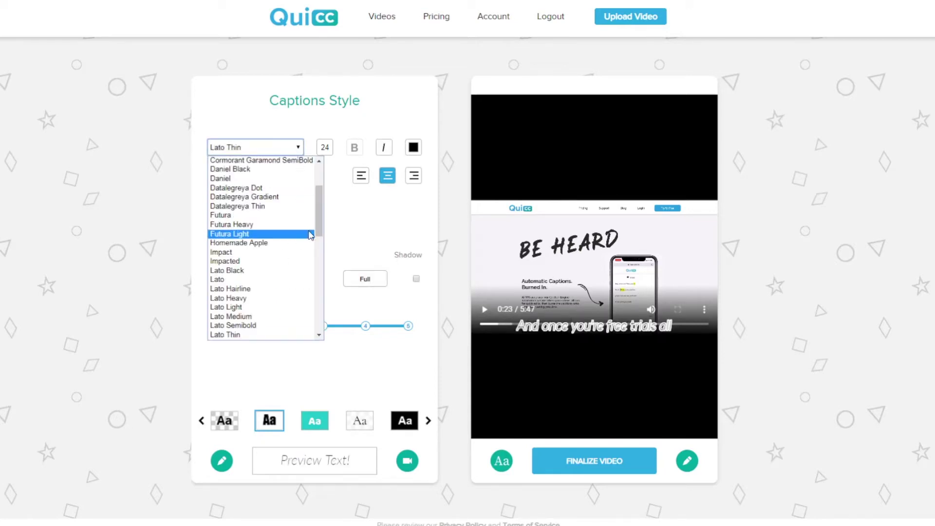
pyautogui.moveTo(321, 232); pyautogui.dragTo(321, 249)
pyautogui.scroll(-3, 322, 249)
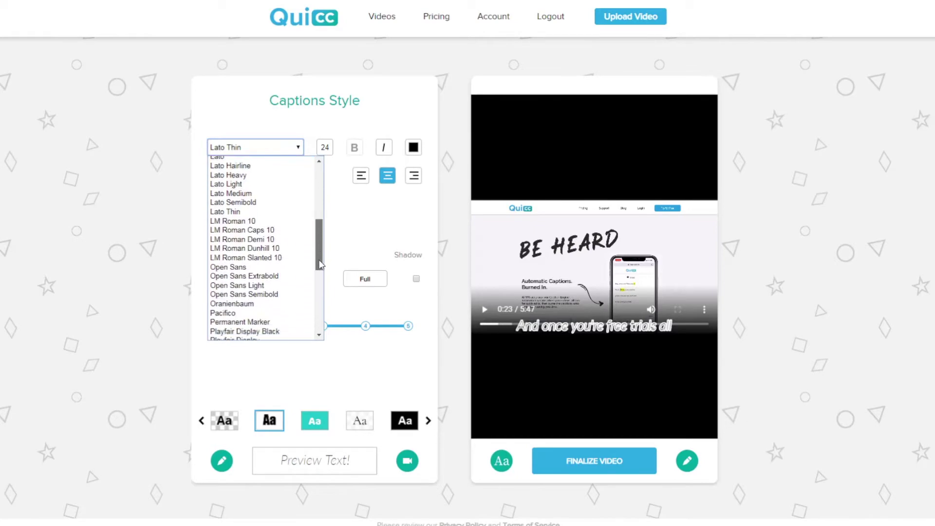
pyautogui.click(298, 264)
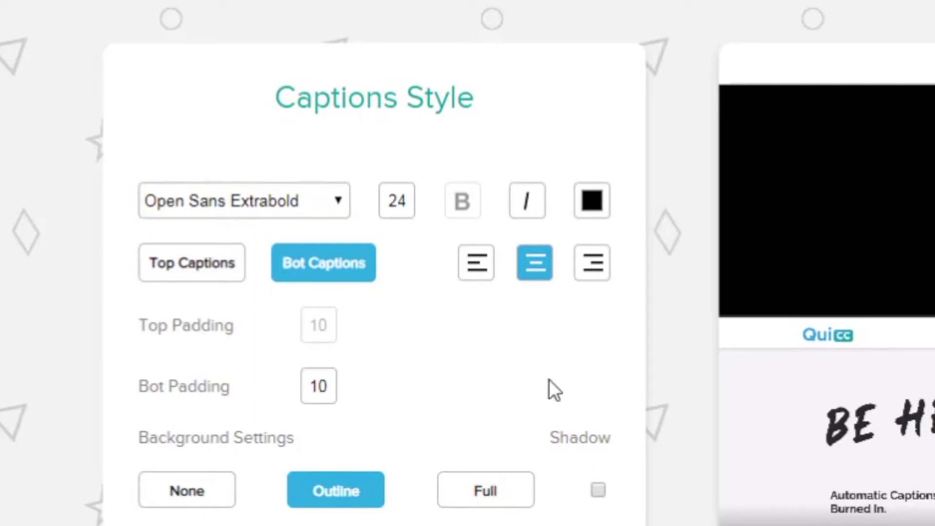
pyautogui.moveTo(409, 202); pyautogui.dragTo(347, 200)
pyautogui.write('30')
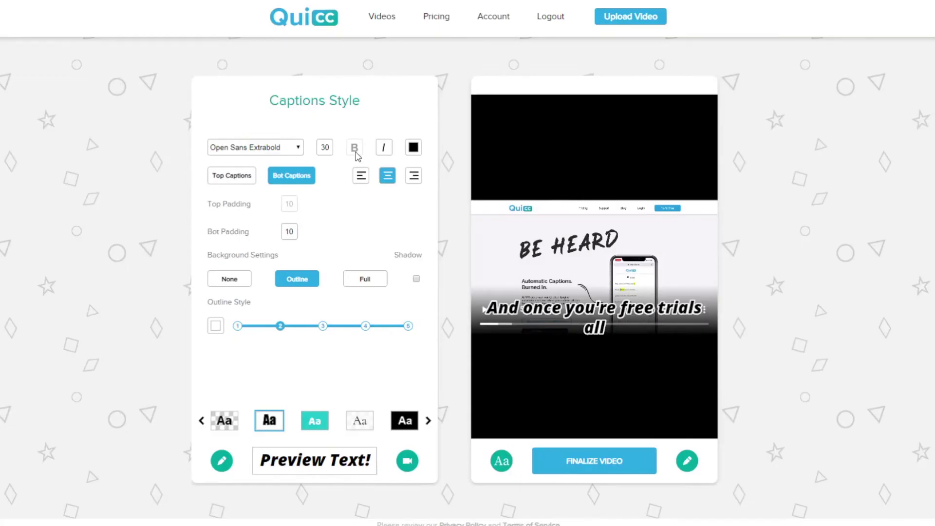
pyautogui.click(389, 153)
pyautogui.click(384, 147)
pyautogui.click(414, 148)
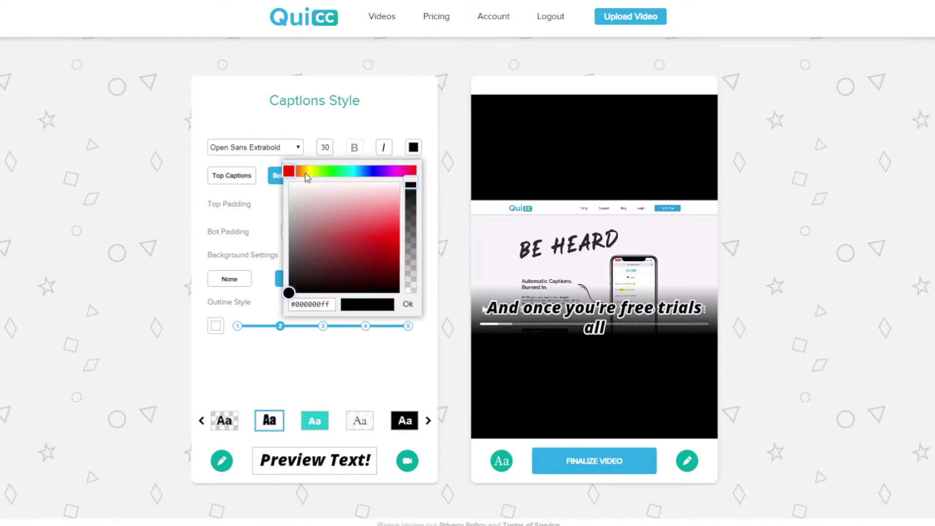
pyautogui.click(335, 174)
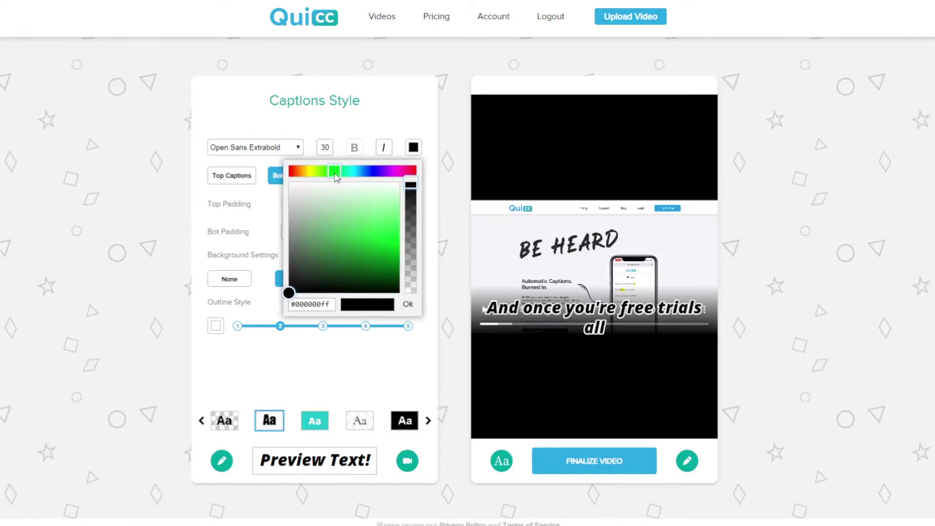
pyautogui.click(373, 176)
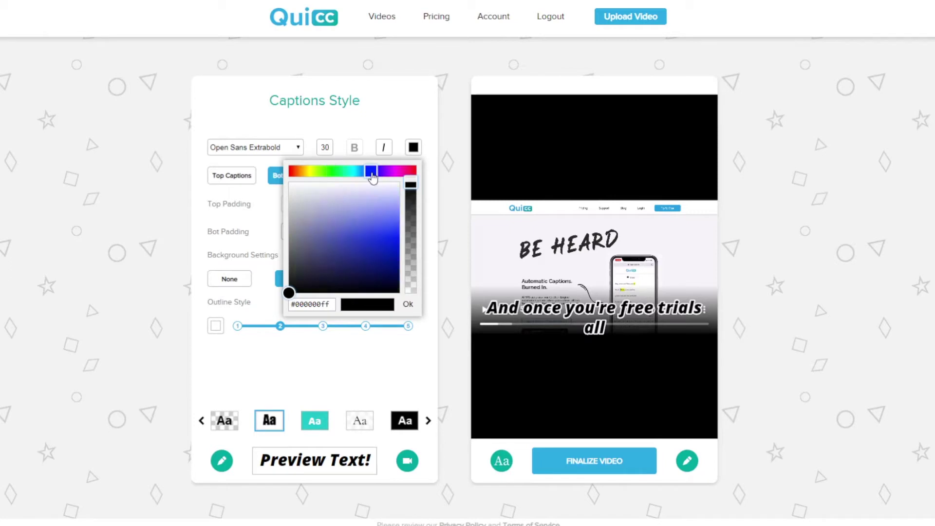
pyautogui.click(398, 175)
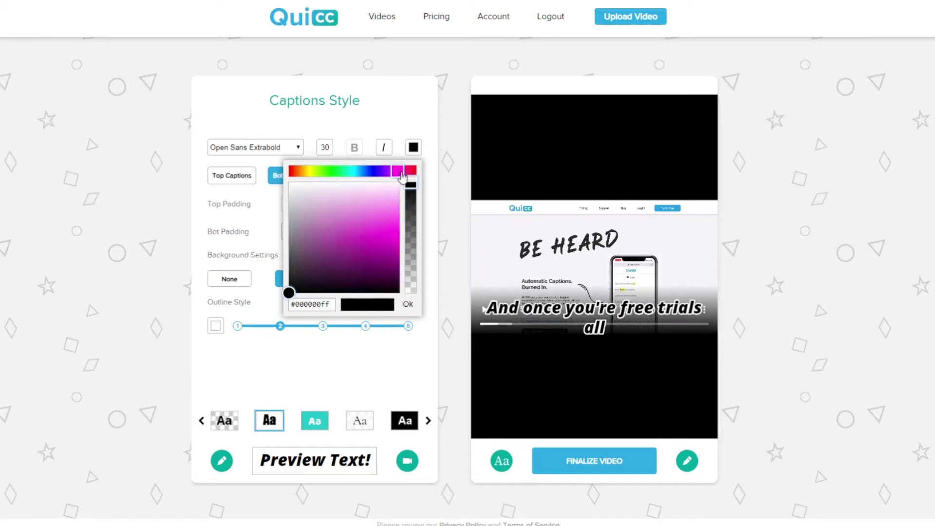
pyautogui.click(414, 174)
pyautogui.moveTo(414, 174); pyautogui.dragTo(285, 176)
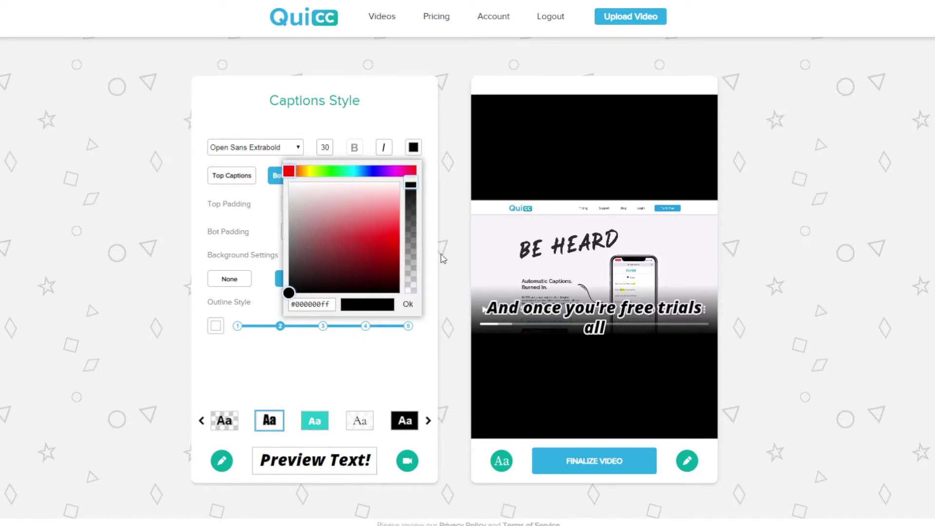
pyautogui.moveTo(398, 249)
pyautogui.mouseDown()
pyautogui.moveTo(393, 256)
pyautogui.moveTo(400, 243)
pyautogui.mouseUp()
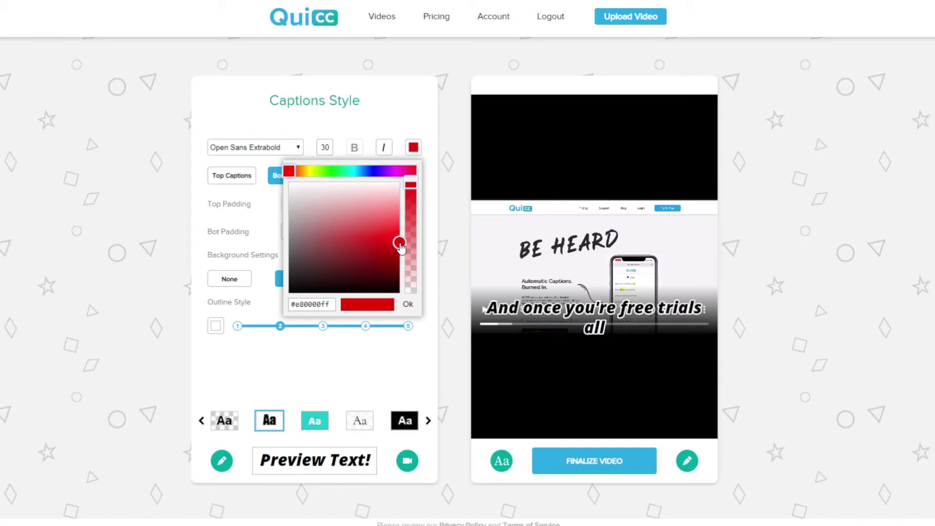
pyautogui.click(433, 250)
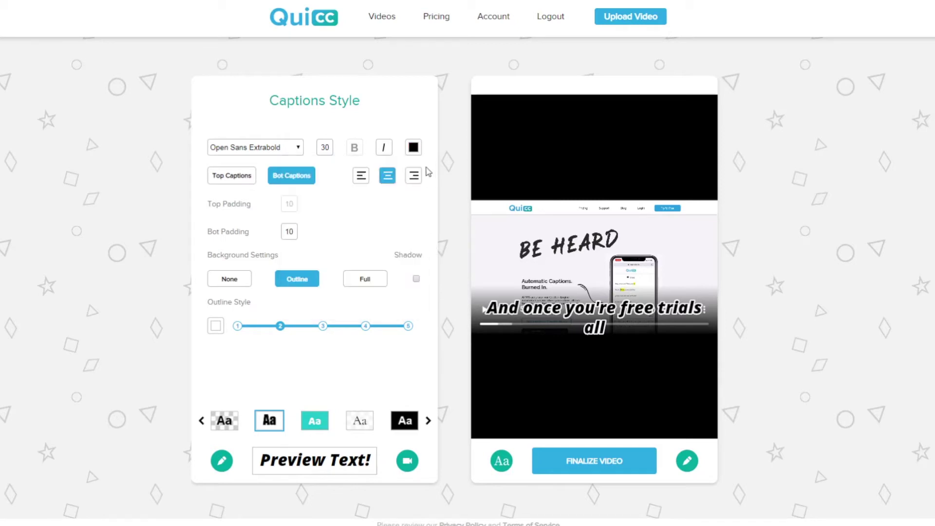
# Set the caption text color to a dark red and apply it
pyautogui.click(413, 148)
pyautogui.moveTo(385, 251); pyautogui.dragTo(384, 218)
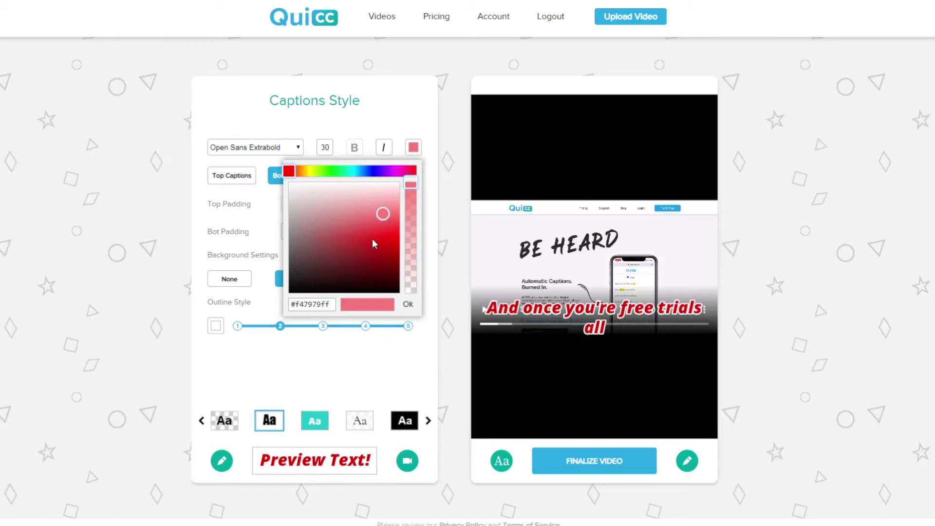
pyautogui.moveTo(385, 220); pyautogui.dragTo(395, 254)
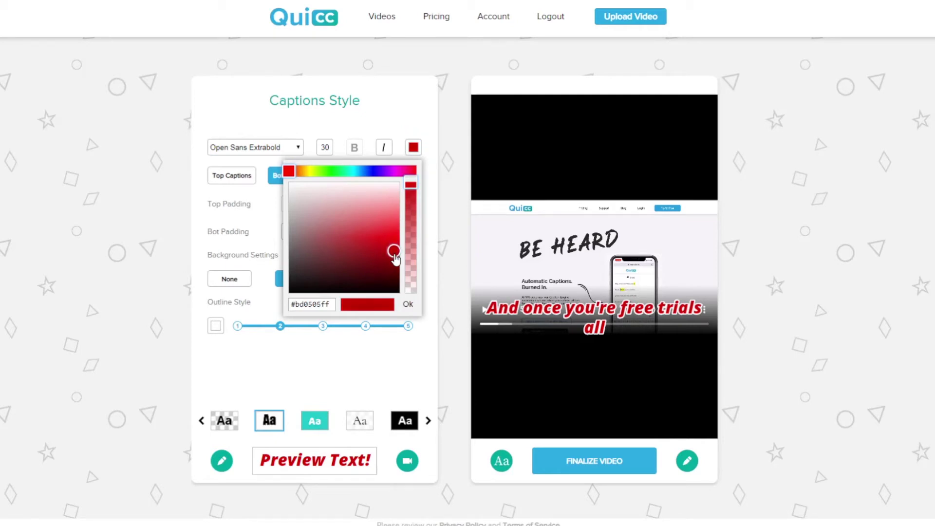
pyautogui.click(408, 305)
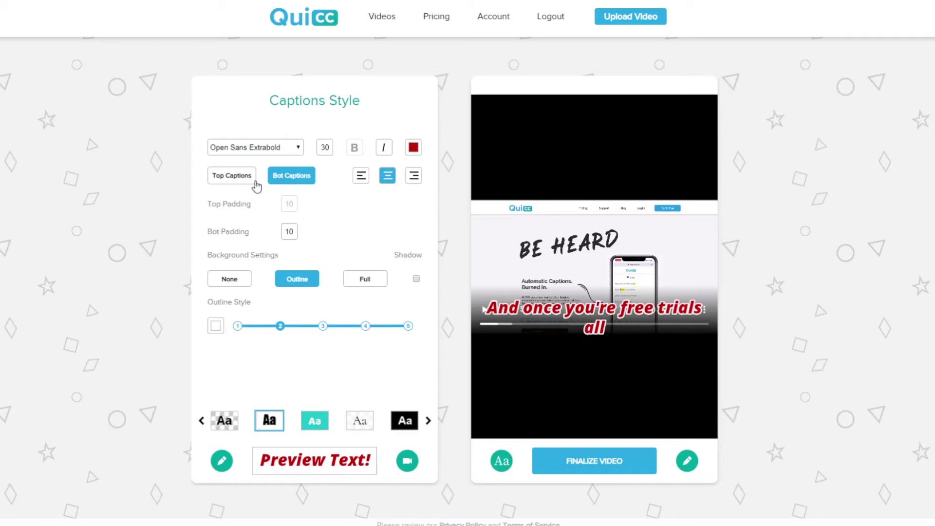
# Try the captions in the top position and with left and right alignment, returning them to bottom position and center alignment
pyautogui.click(226, 183)
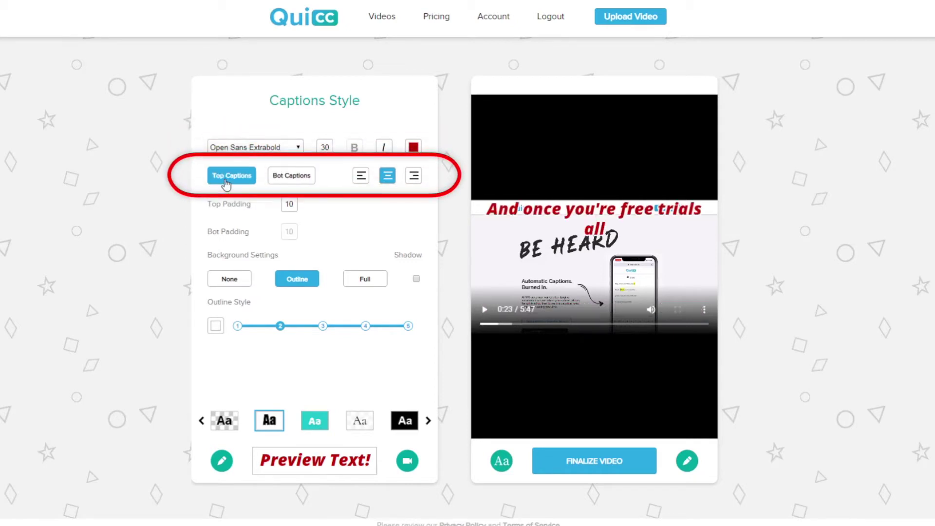
pyautogui.click(293, 186)
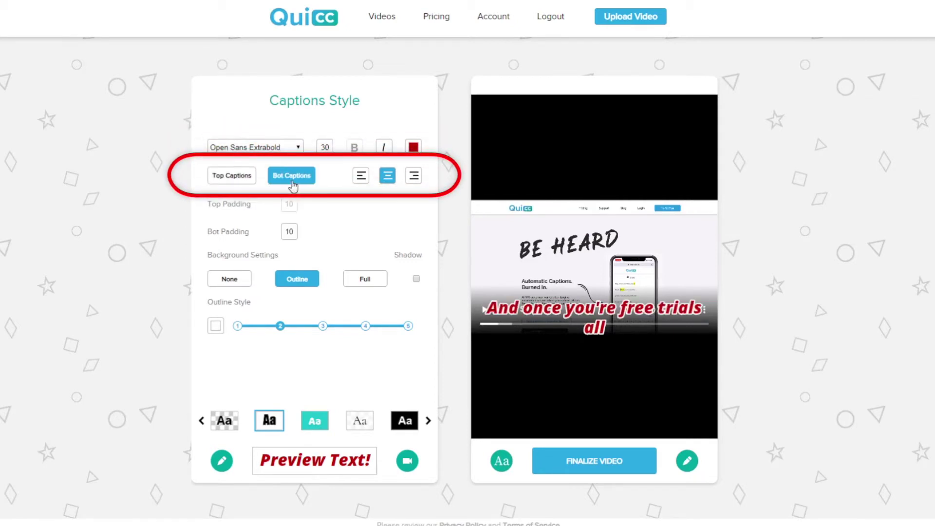
pyautogui.click(359, 182)
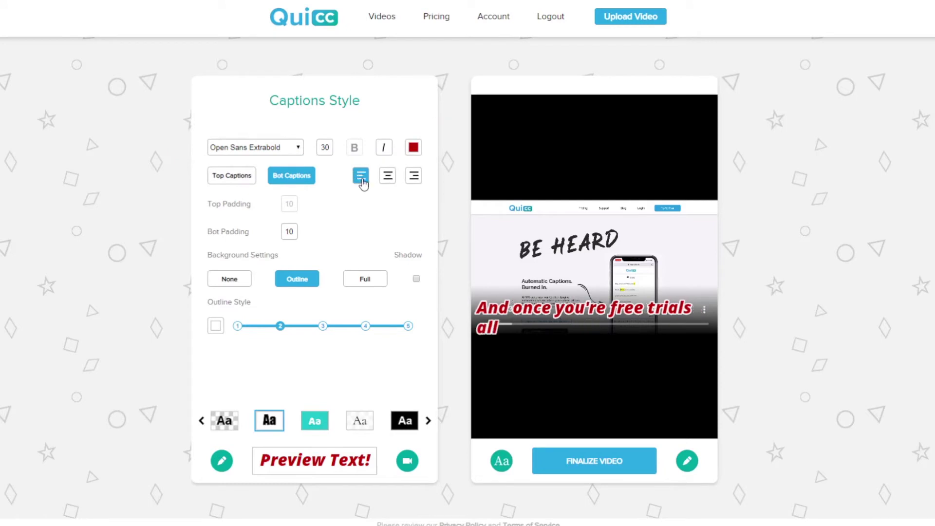
pyautogui.click(388, 181)
pyautogui.click(415, 178)
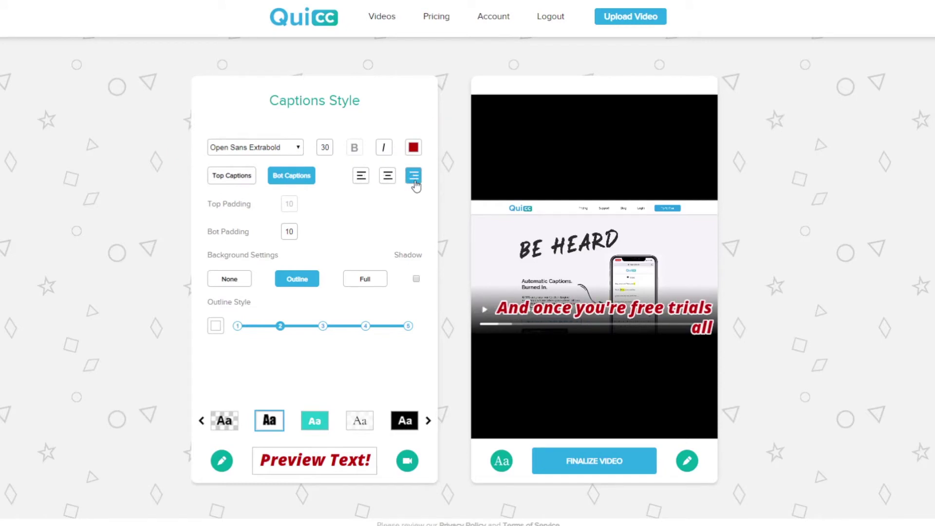
pyautogui.click(388, 181)
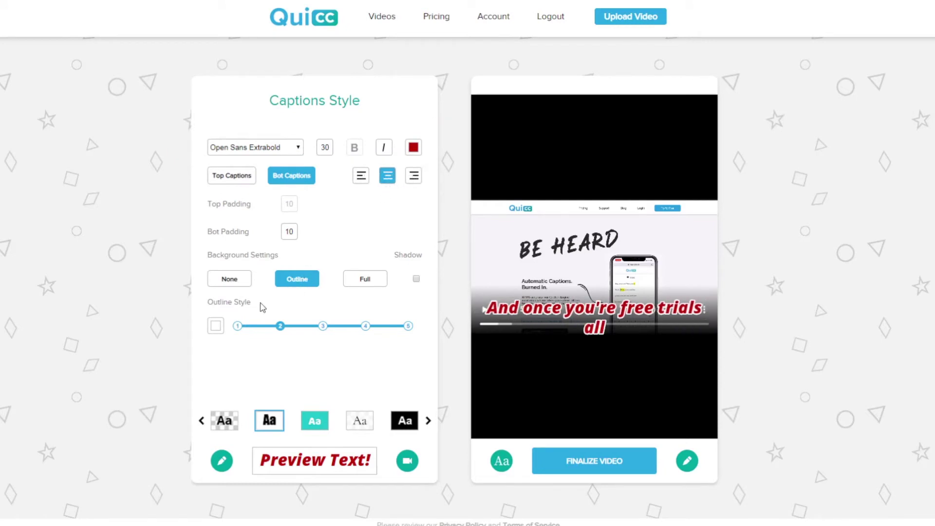
# Compare the Full, Outline and None background settings on the captions
pyautogui.click(368, 280)
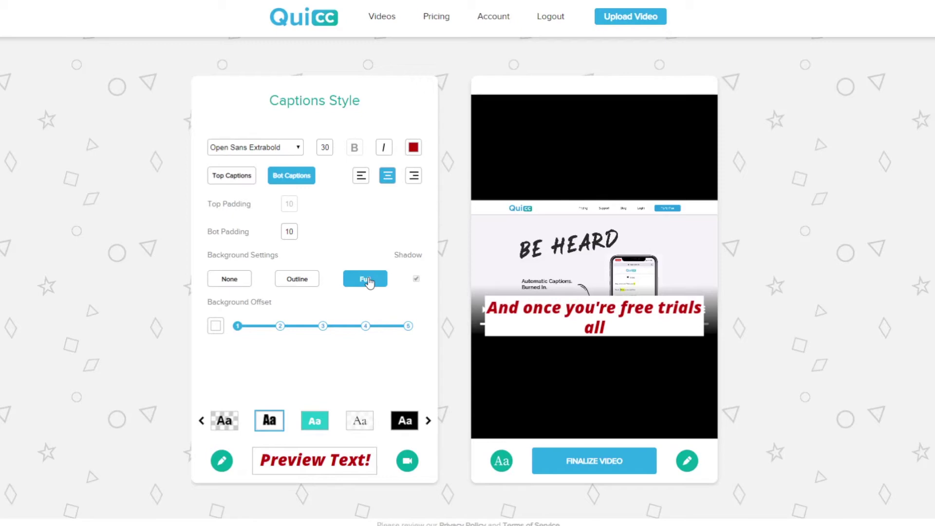
pyautogui.click(298, 283)
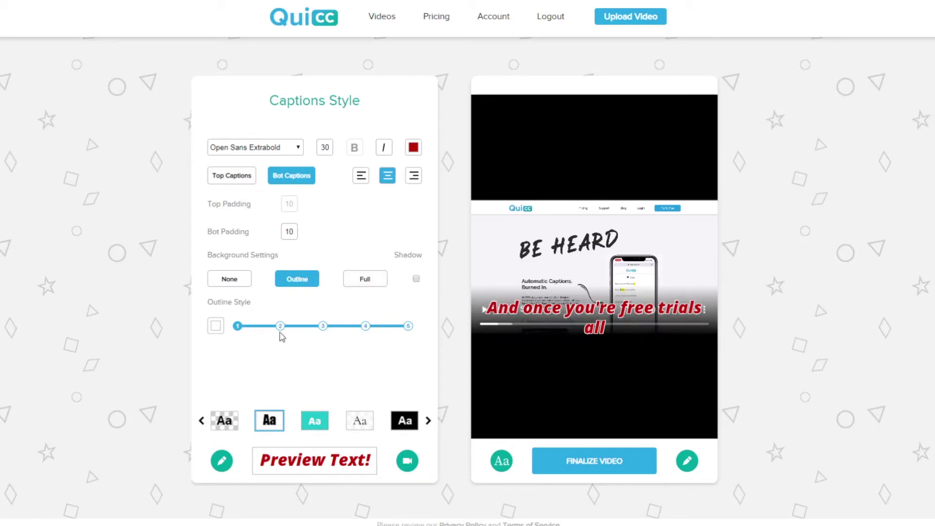
pyautogui.click(237, 287)
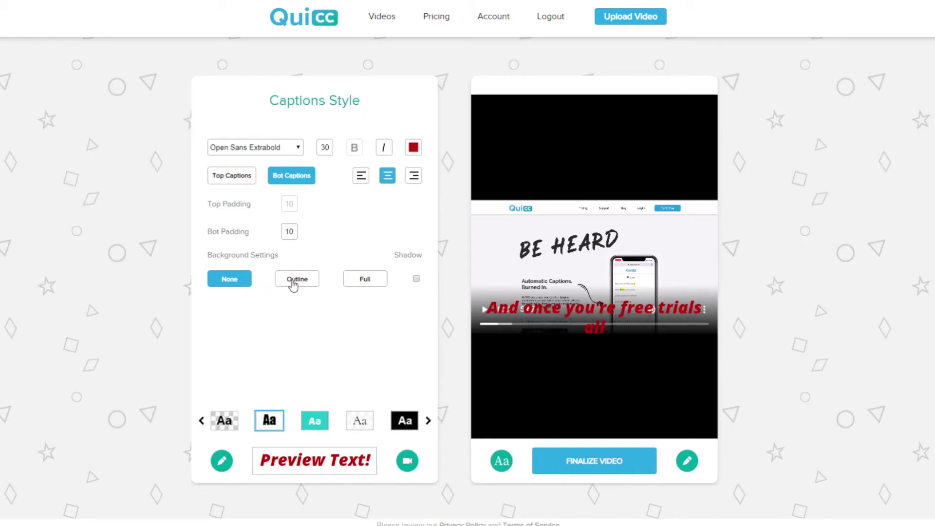
# Apply a Full background to the captions and set its color to bright green
pyautogui.click(363, 280)
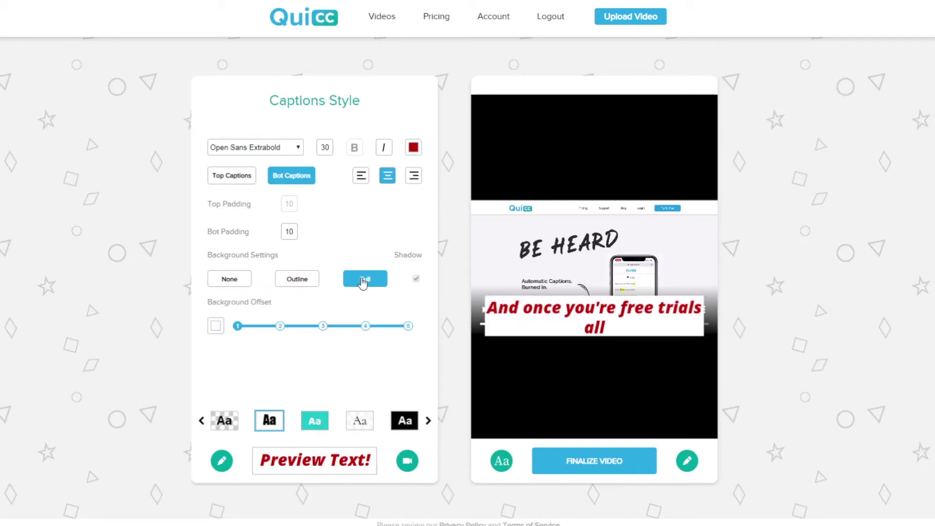
pyautogui.click(216, 326)
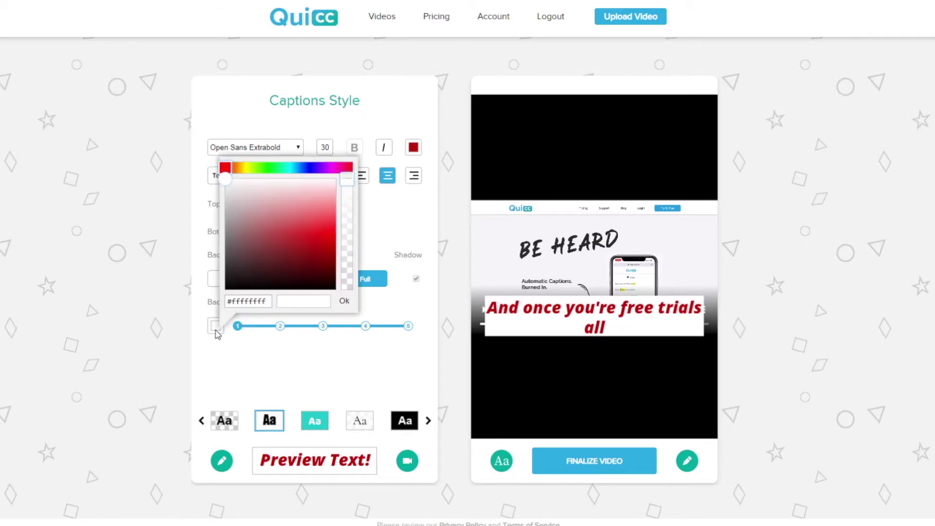
pyautogui.click(230, 169)
pyautogui.moveTo(232, 176)
pyautogui.mouseDown()
pyautogui.moveTo(336, 176)
pyautogui.moveTo(250, 178)
pyautogui.mouseUp()
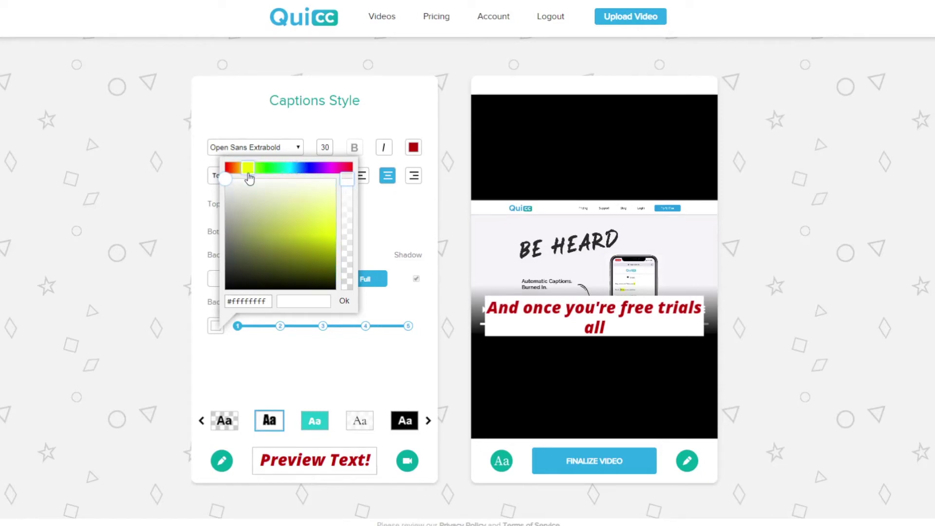
pyautogui.moveTo(263, 223)
pyautogui.mouseDown()
pyautogui.moveTo(334, 247)
pyautogui.moveTo(335, 230)
pyautogui.moveTo(338, 242)
pyautogui.mouseUp()
pyautogui.click(264, 168)
pyautogui.click(344, 301)
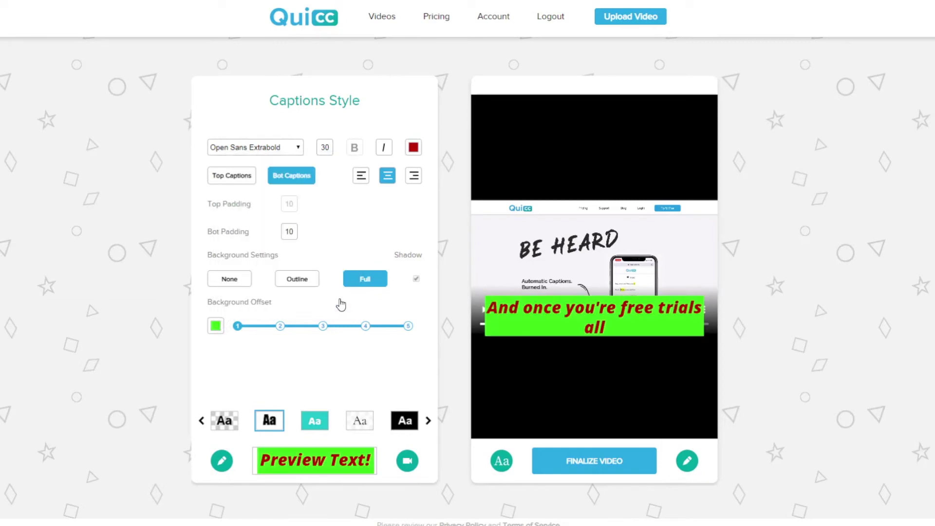
# Change the Full caption background color back to white
pyautogui.click(216, 327)
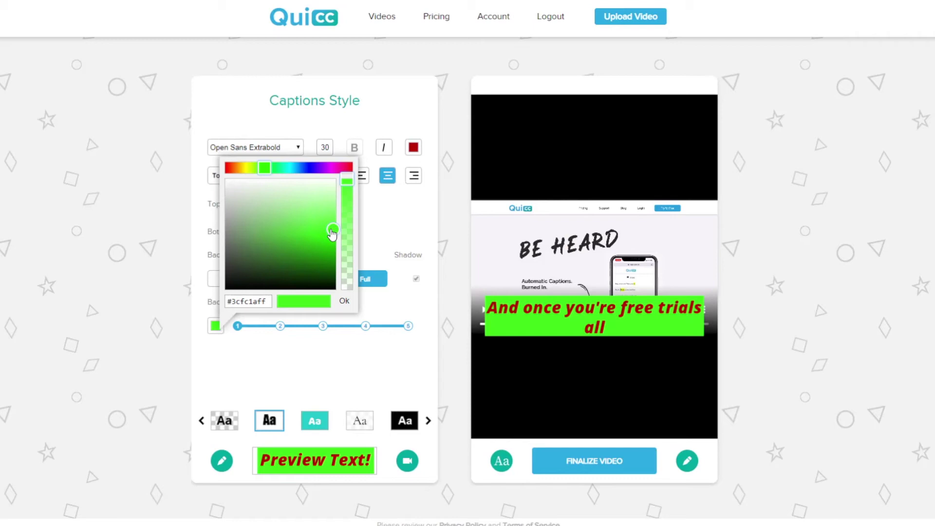
pyautogui.moveTo(332, 234); pyautogui.dragTo(219, 182)
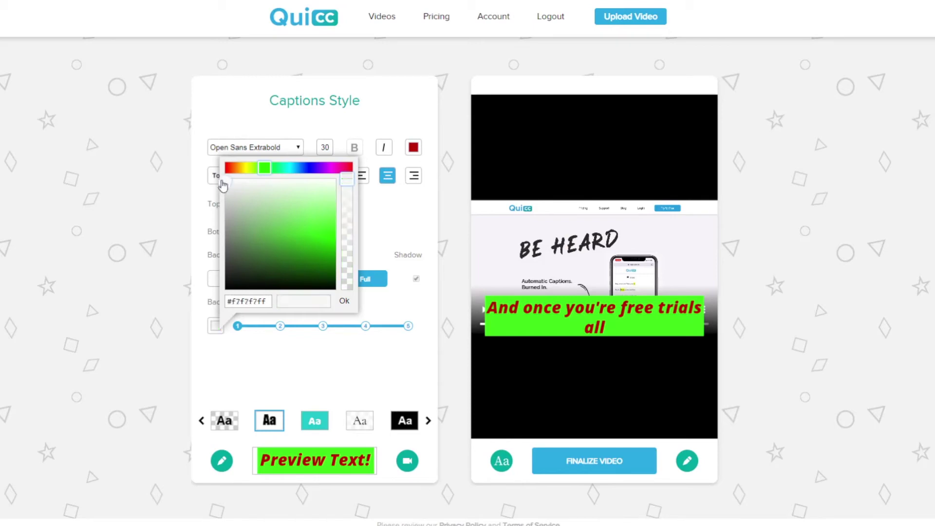
pyautogui.click(345, 302)
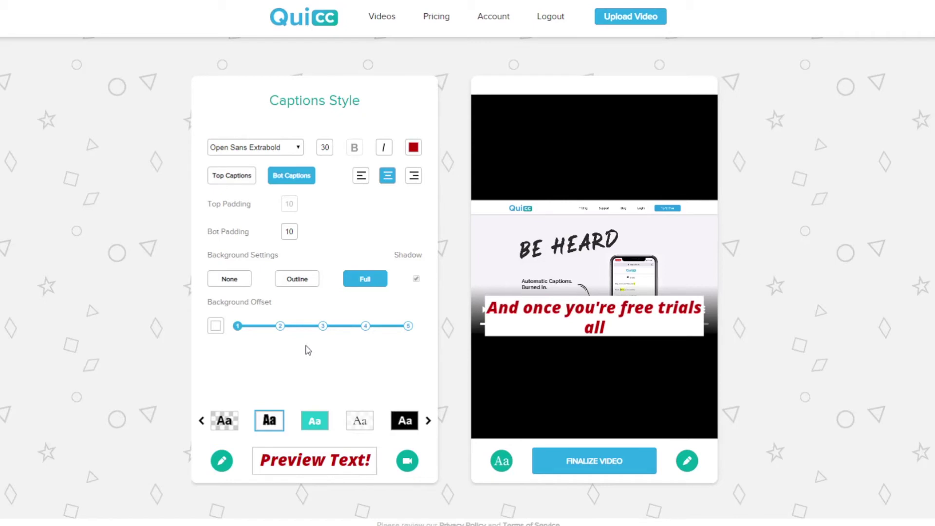
# Set the caption background to Outline with outline style level 2
pyautogui.click(298, 280)
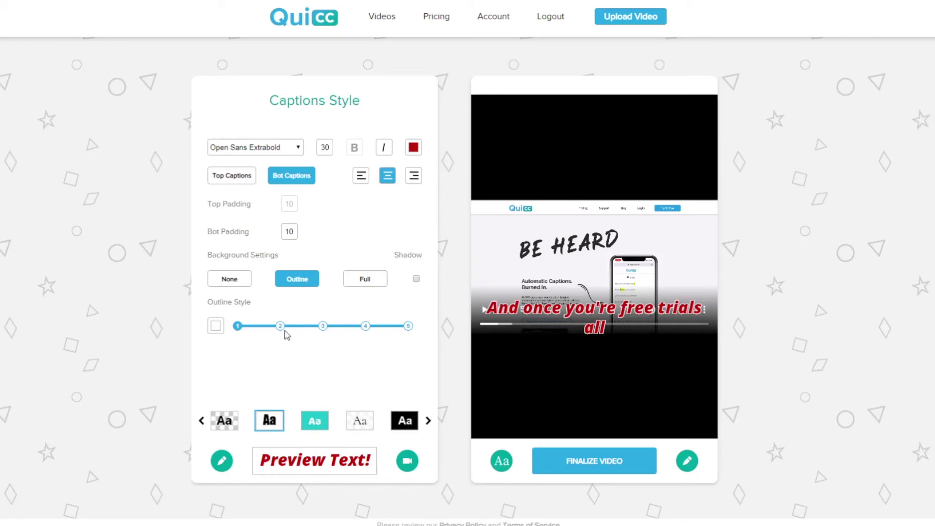
pyautogui.click(281, 326)
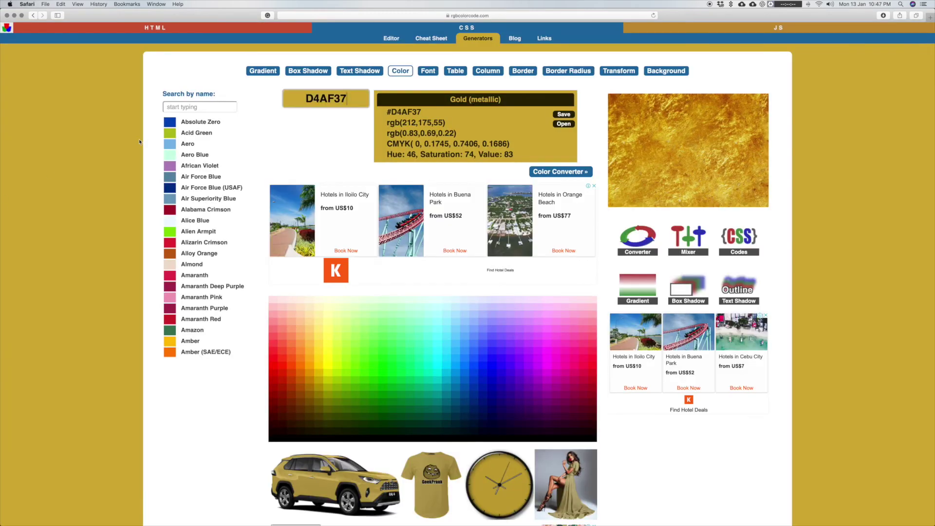
# Examine the color chart on rgbcolorcode.com for the hex codes of individual shades
pyautogui.scroll(-1, 139, 142)
pyautogui.moveTo(318, 282)
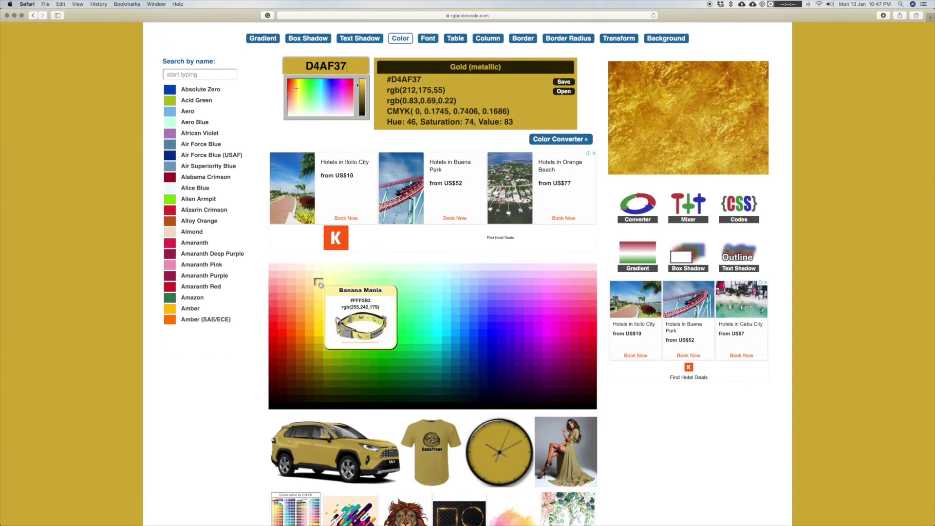